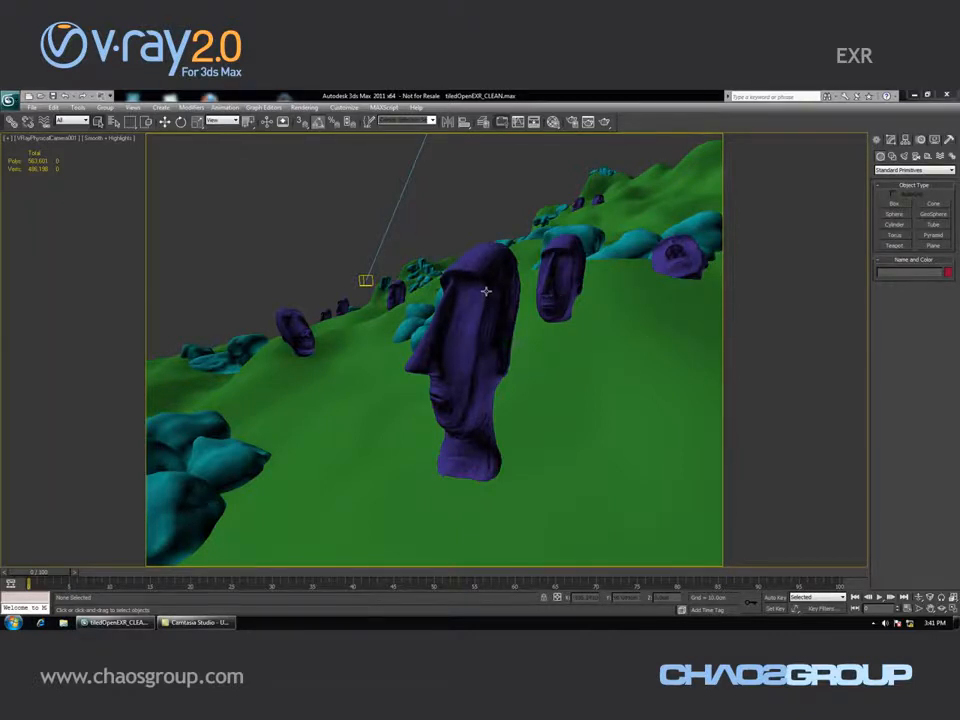
# Load Grass.png from V-Ray 2.0\009_EXR\Textures_START as a bitmap in the Grass material's diffuse slot.
pyautogui.click(553, 123)
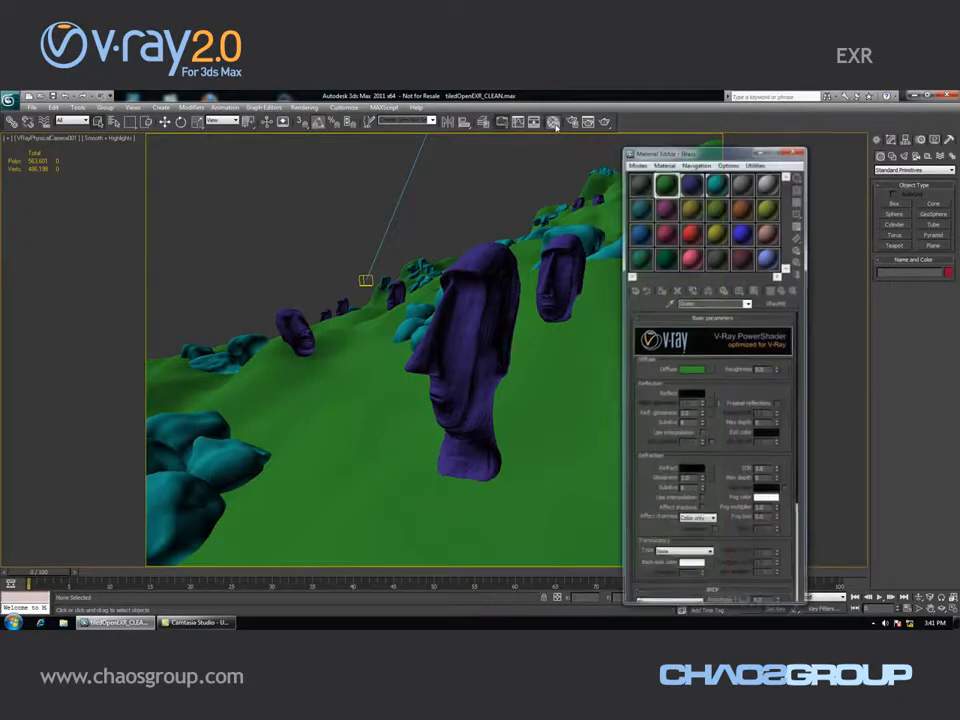
pyautogui.moveTo(666, 153); pyautogui.dragTo(725, 150)
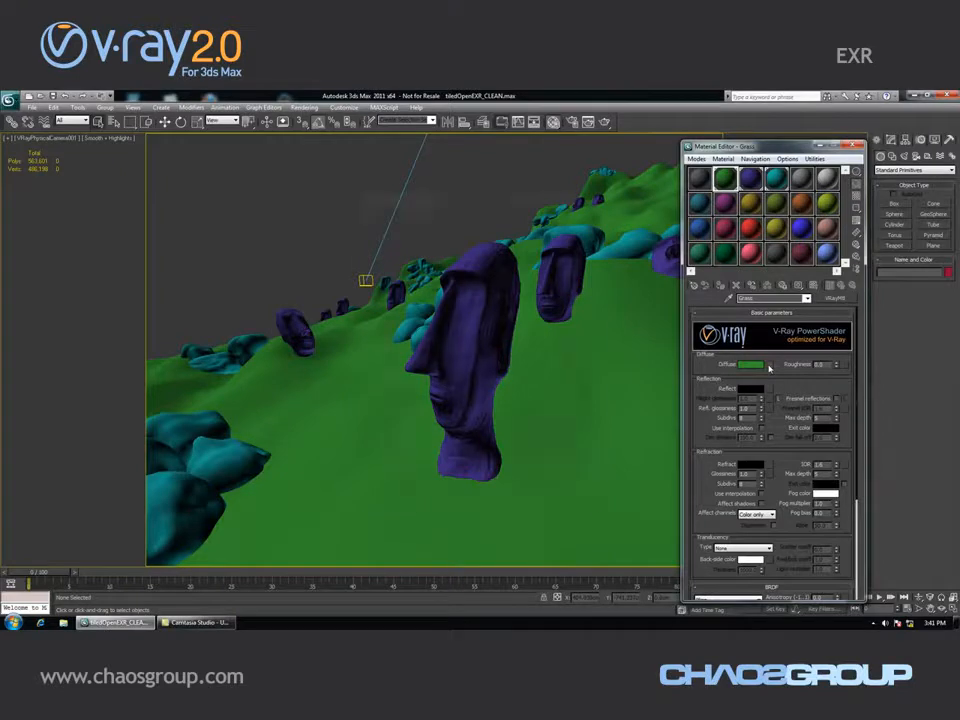
pyautogui.click(768, 365)
pyautogui.doubleClick(455, 245)
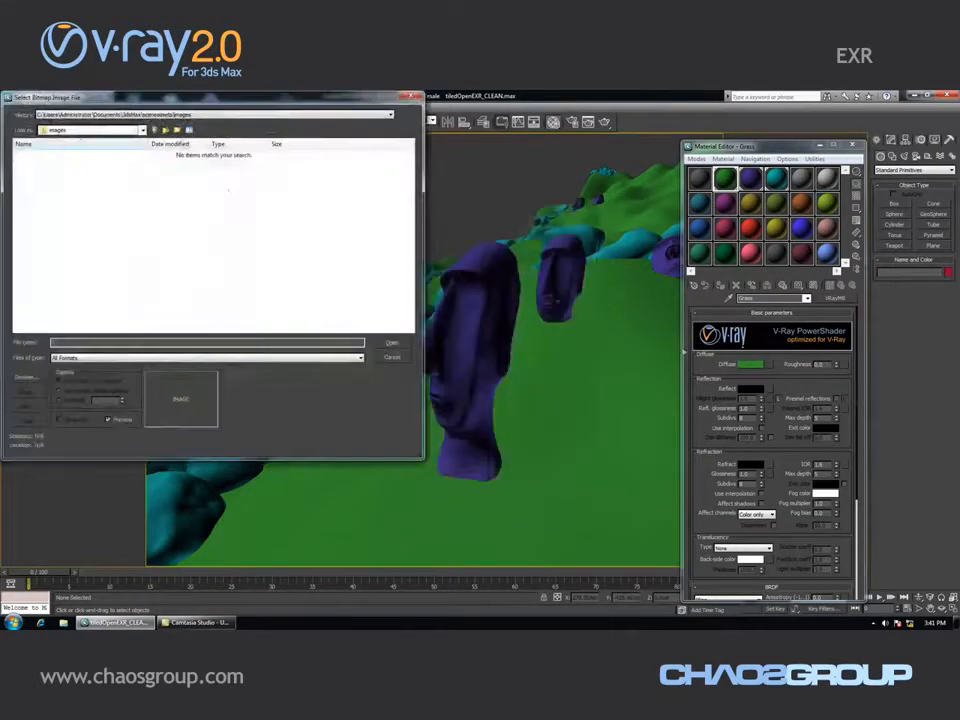
pyautogui.click(115, 130)
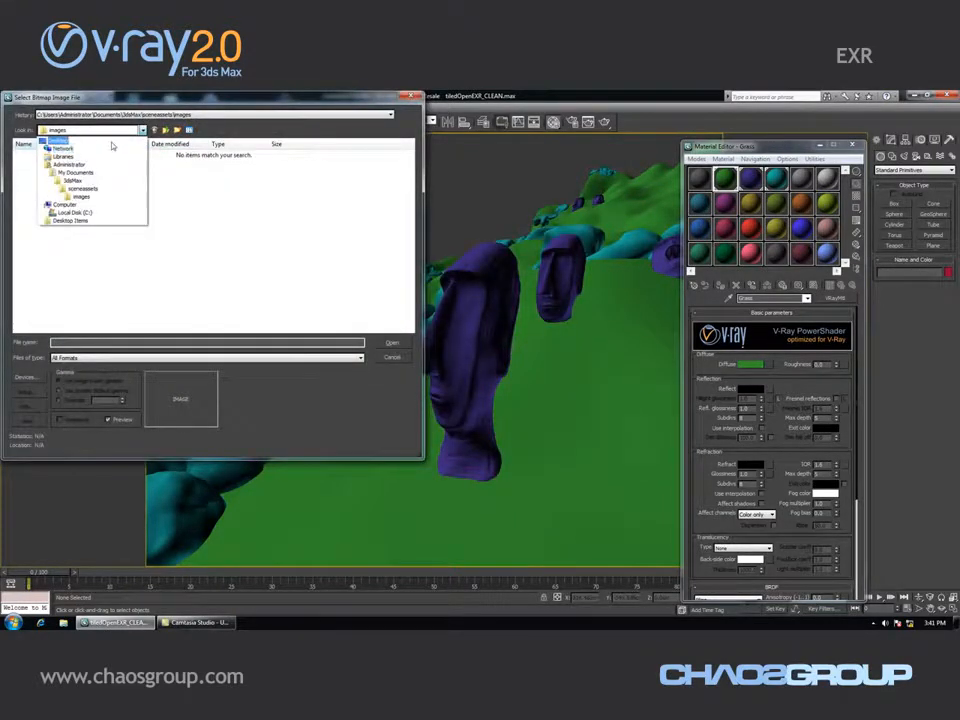
pyautogui.click(58, 140)
pyautogui.doubleClick(261, 188)
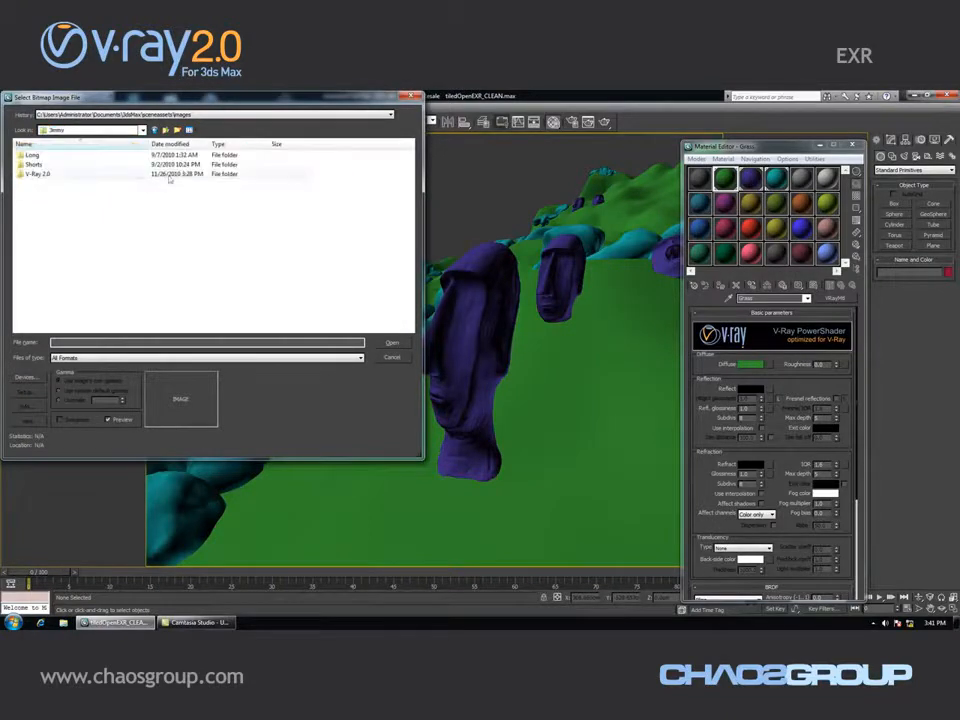
pyautogui.doubleClick(80, 172)
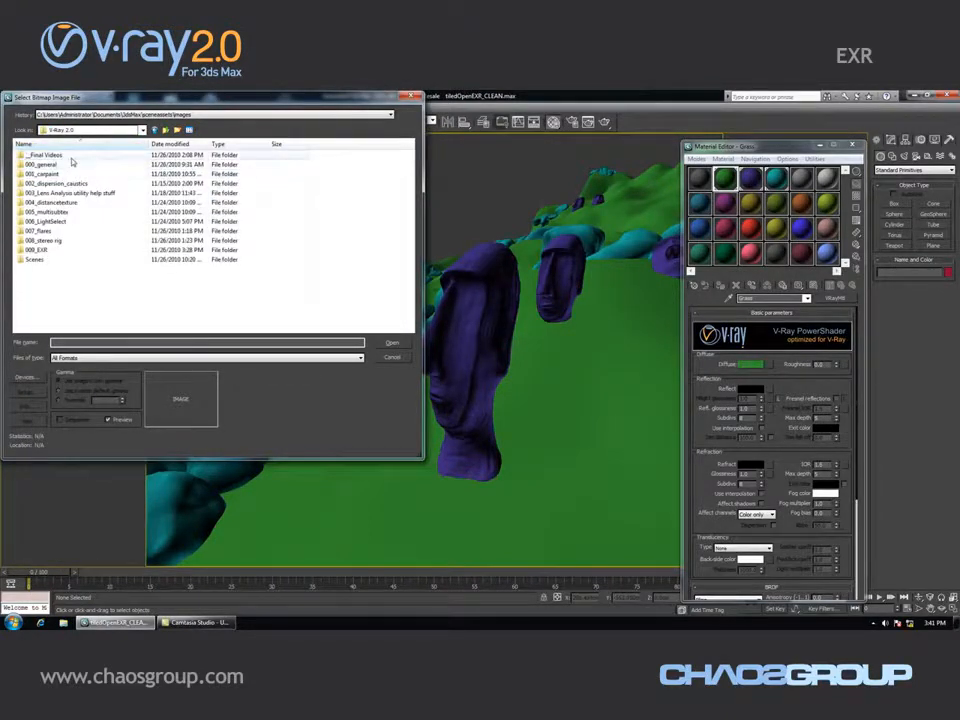
pyautogui.doubleClick(60, 250)
pyautogui.doubleClick(55, 155)
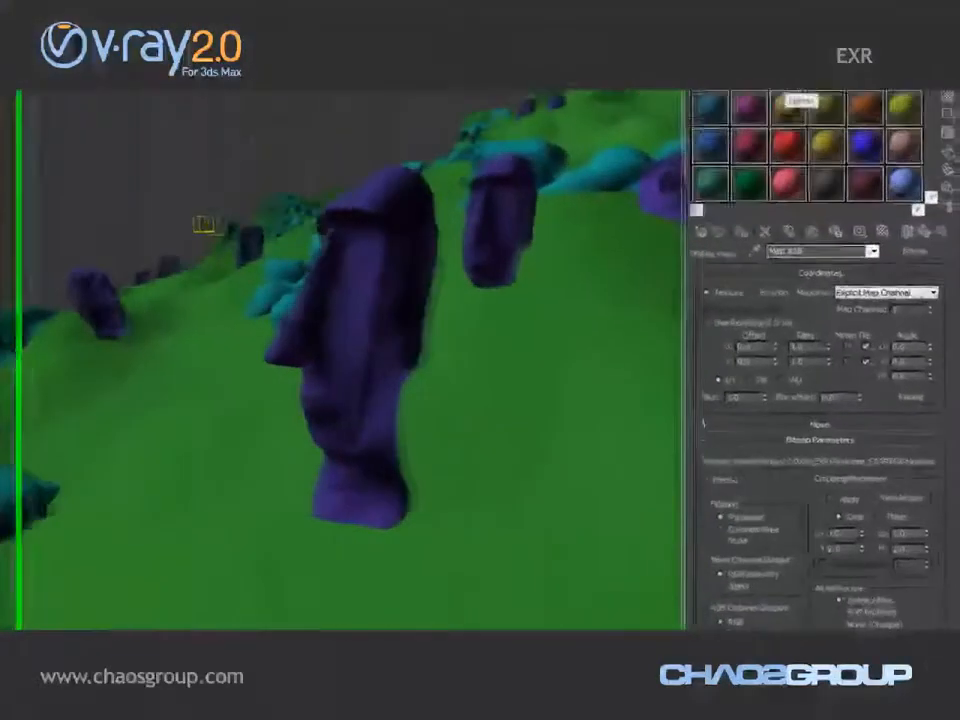
# Load Heads.png from the Textures_START folder as a bitmap in the Heads material's diffuse slot.
pyautogui.click(836, 124)
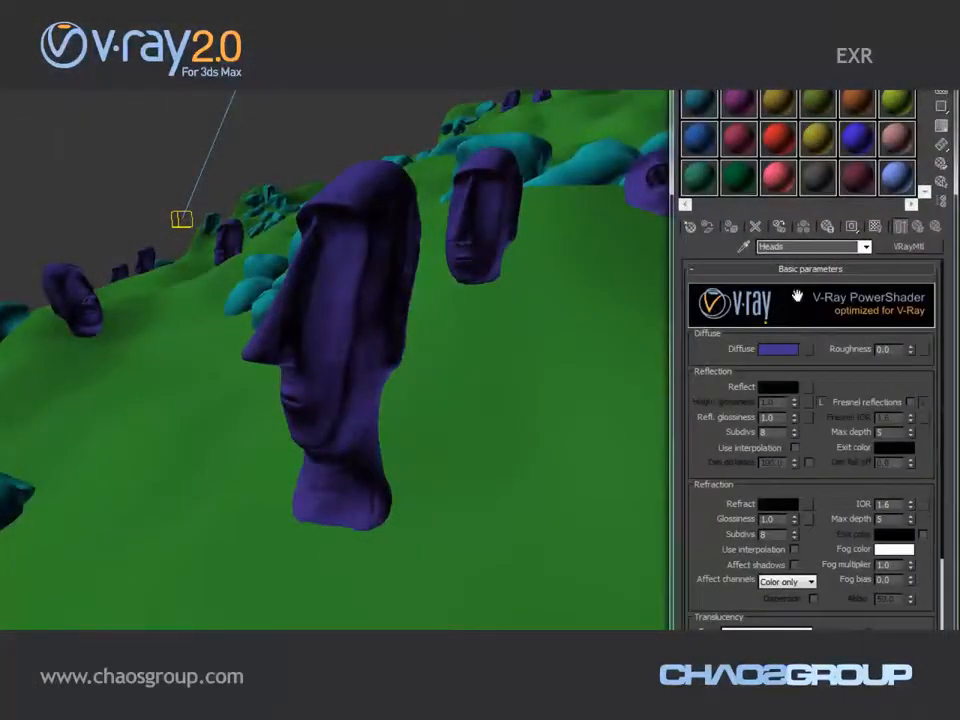
pyautogui.click(836, 349)
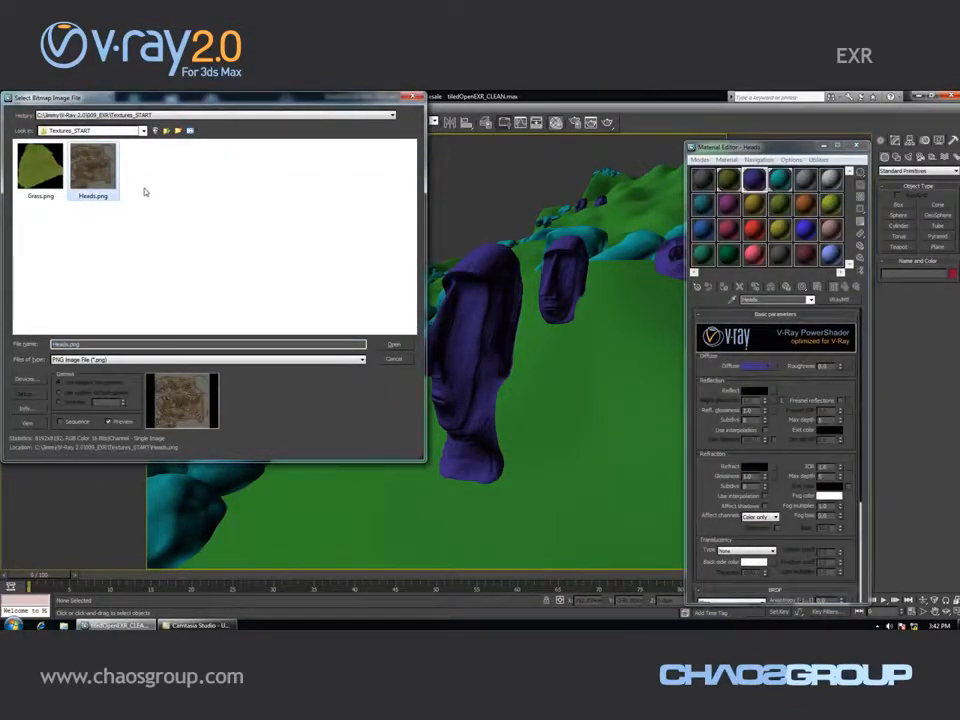
pyautogui.click(393, 344)
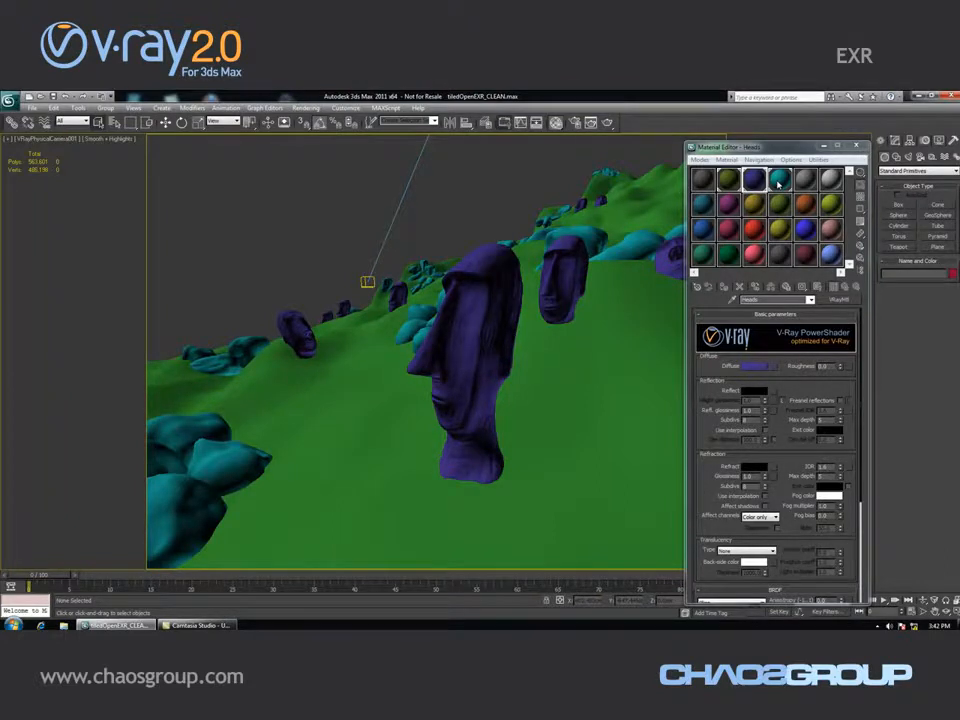
# Load Stones.jpg from the Textures_START folder as a bitmap in the Stones material's diffuse slot.
pyautogui.click(778, 183)
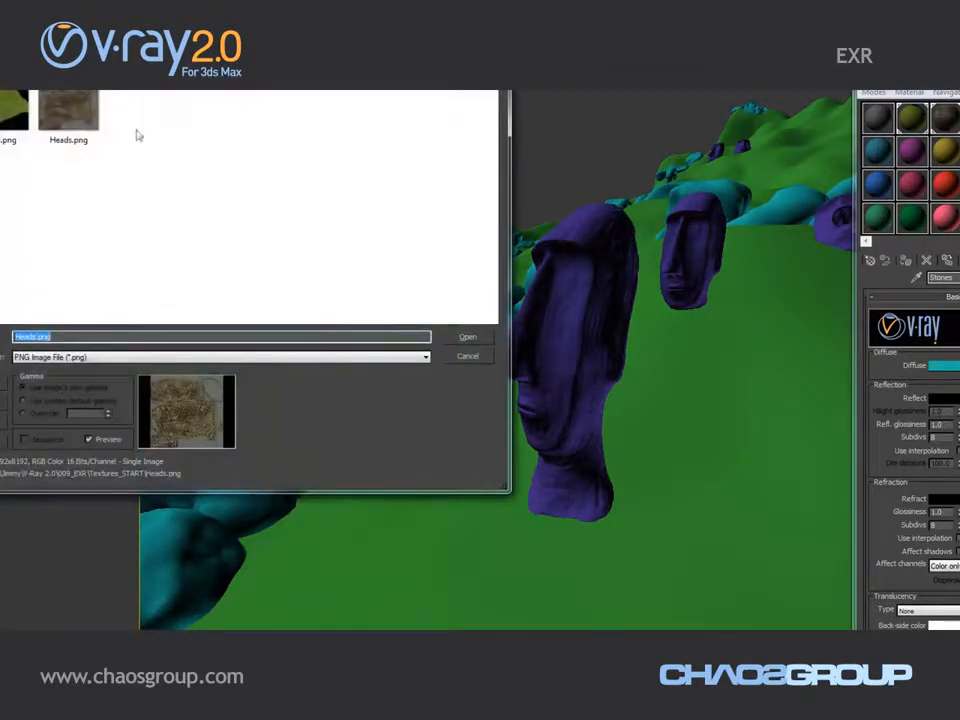
pyautogui.click(261, 357)
pyautogui.click(246, 371)
pyautogui.click(158, 122)
pyautogui.doubleClick(158, 122)
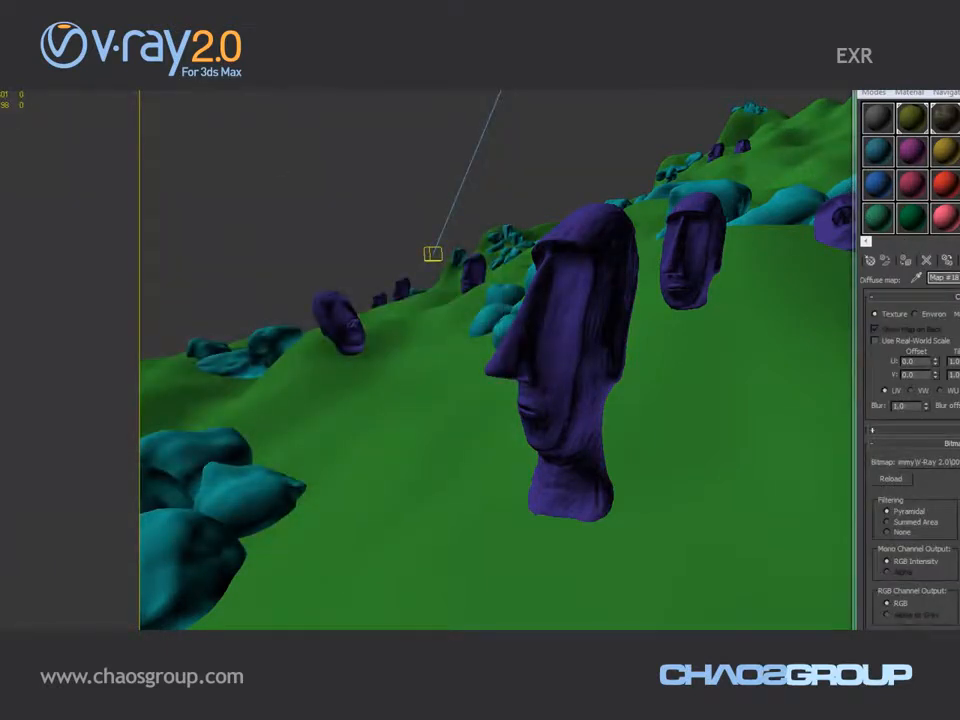
# Start the V-Ray Bitmap to VRayHDRI converter for all scene materials with conversion of bitmaps to tiled EXR enabled.
pyautogui.rightClick(347, 164)
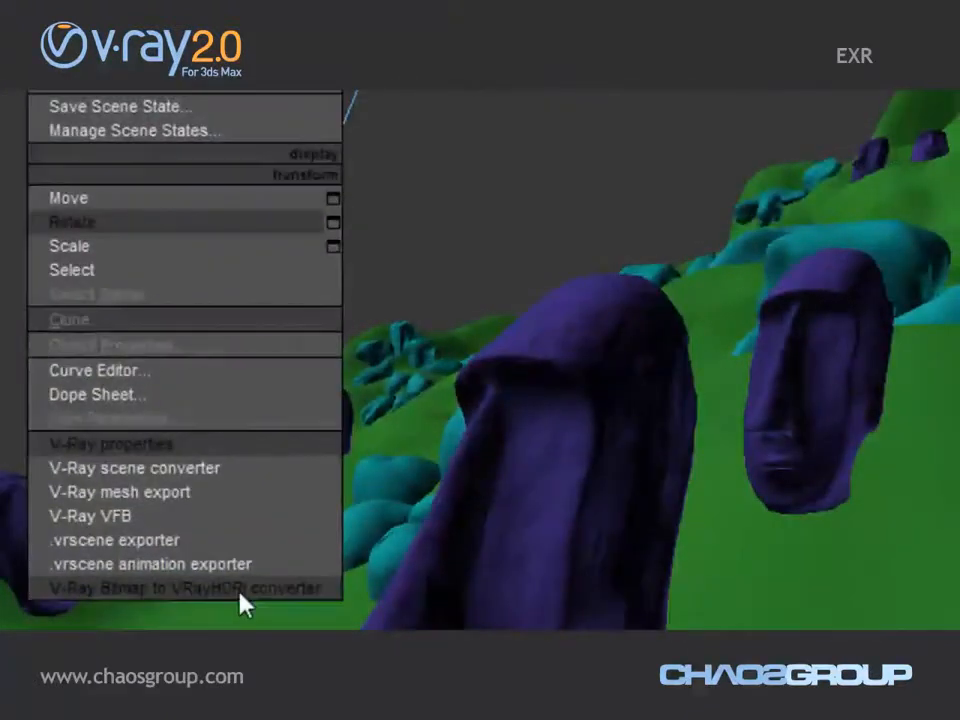
pyautogui.click(241, 590)
pyautogui.click(352, 624)
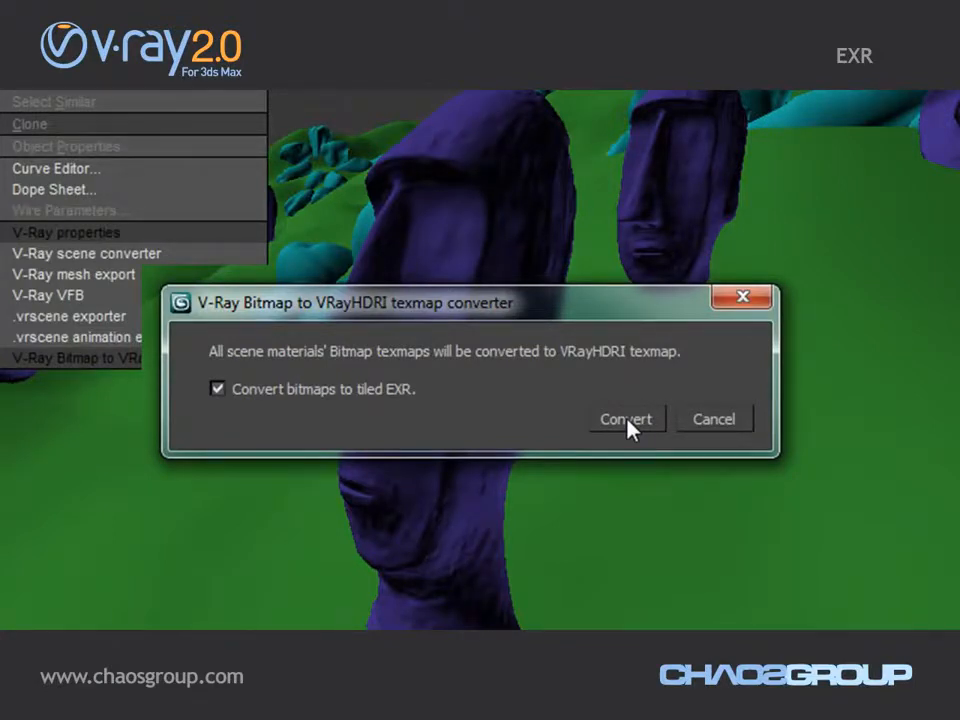
pyautogui.click(627, 421)
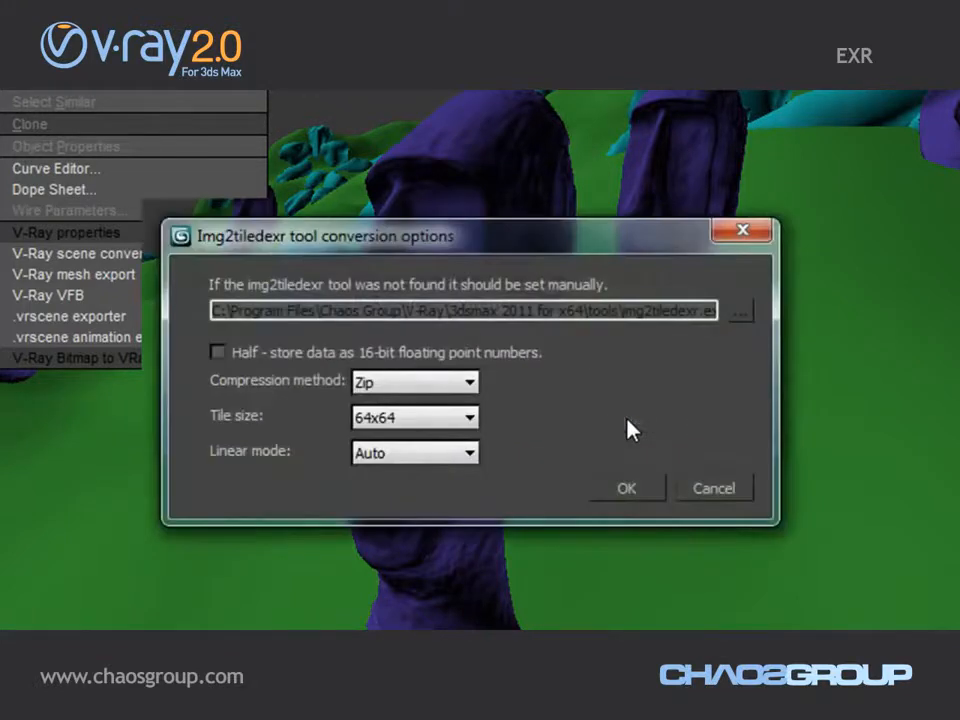
# Run the tiled EXR conversion with Zip compression, 64x64 tiles, Auto linear mode and the Half option off.
pyautogui.moveTo(492, 246); pyautogui.dragTo(521, 199)
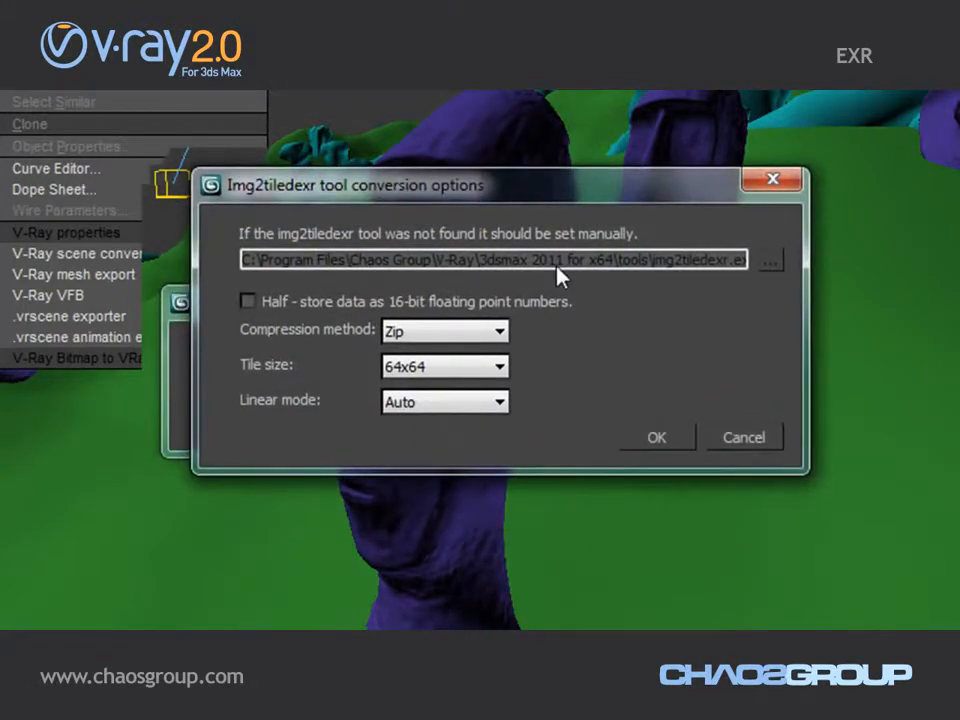
pyautogui.click(440, 336)
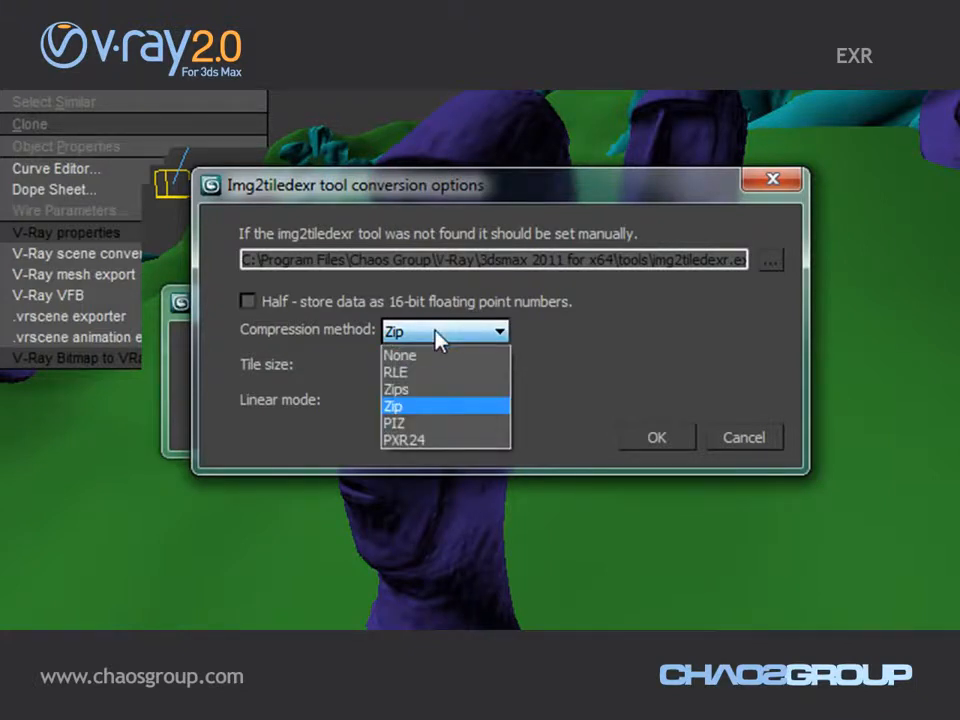
pyautogui.click(440, 336)
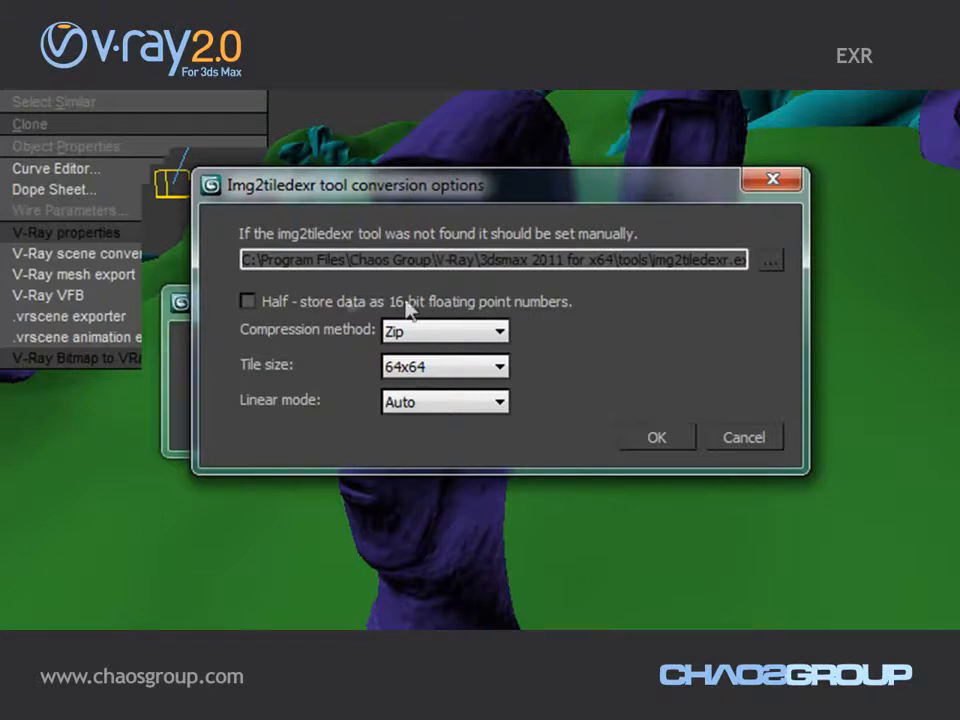
pyautogui.click(250, 303)
pyautogui.click(419, 367)
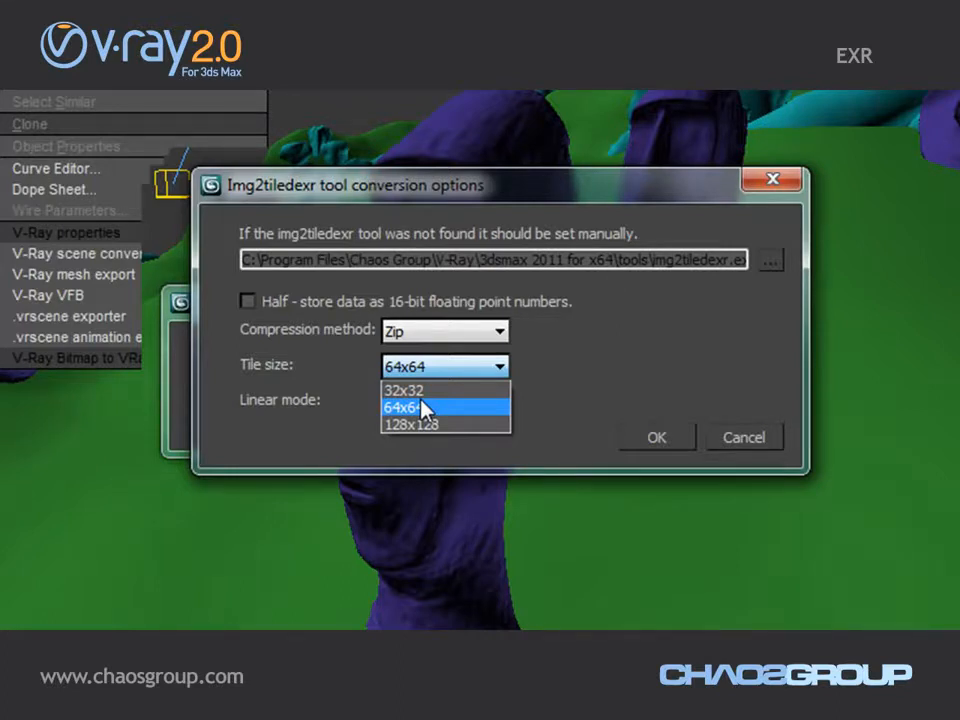
pyautogui.click(425, 408)
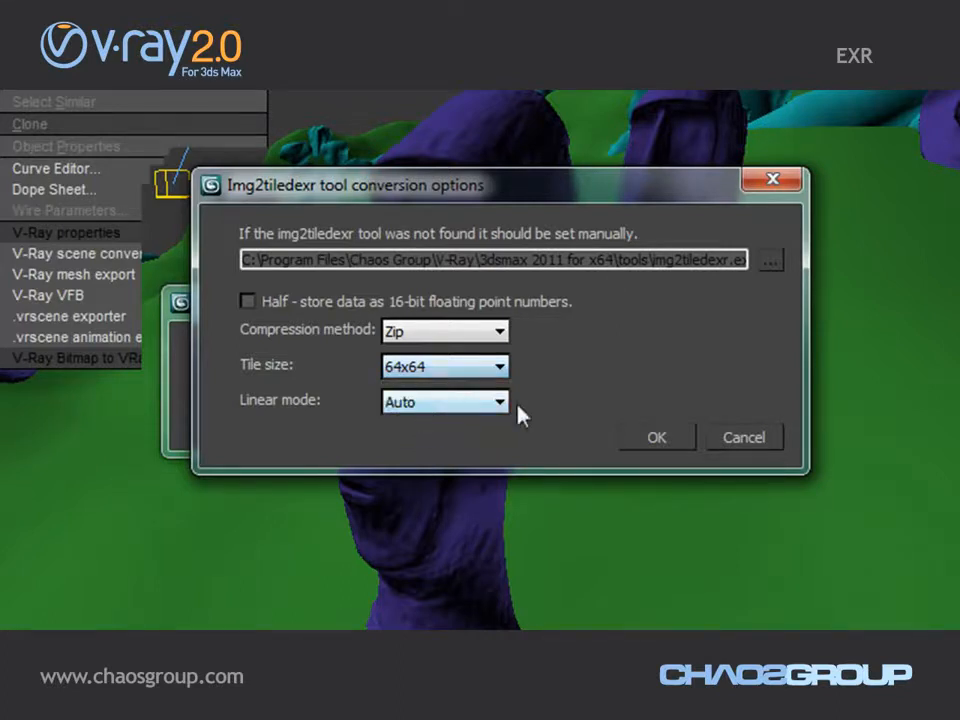
pyautogui.click(651, 440)
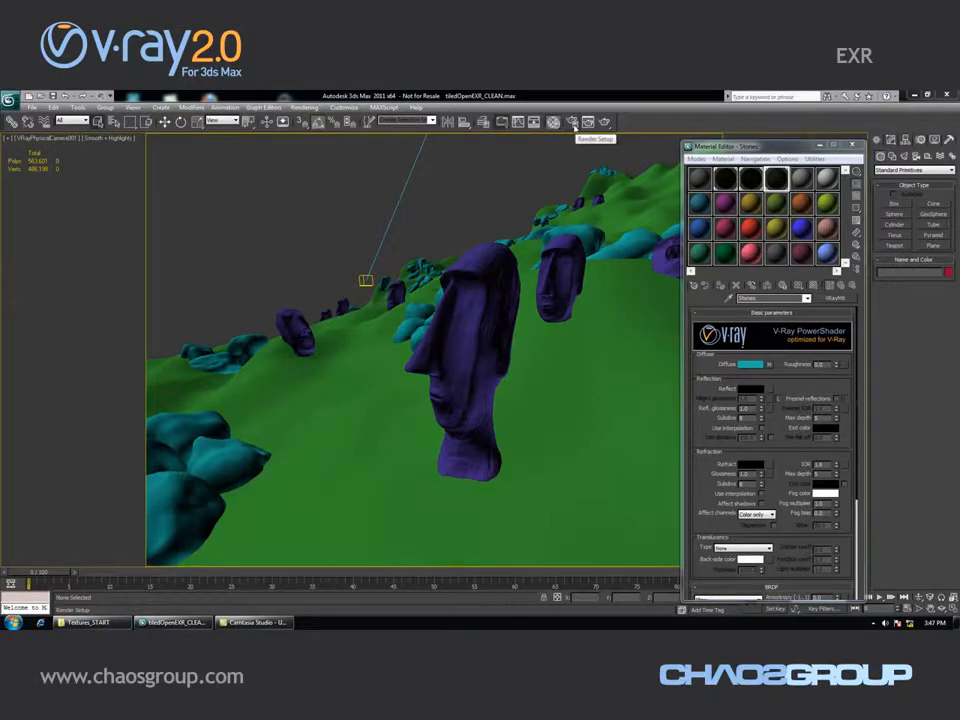
# Open a converted VRayHDRI map from the material node graph and examine its texture file path.
pyautogui.click(572, 121)
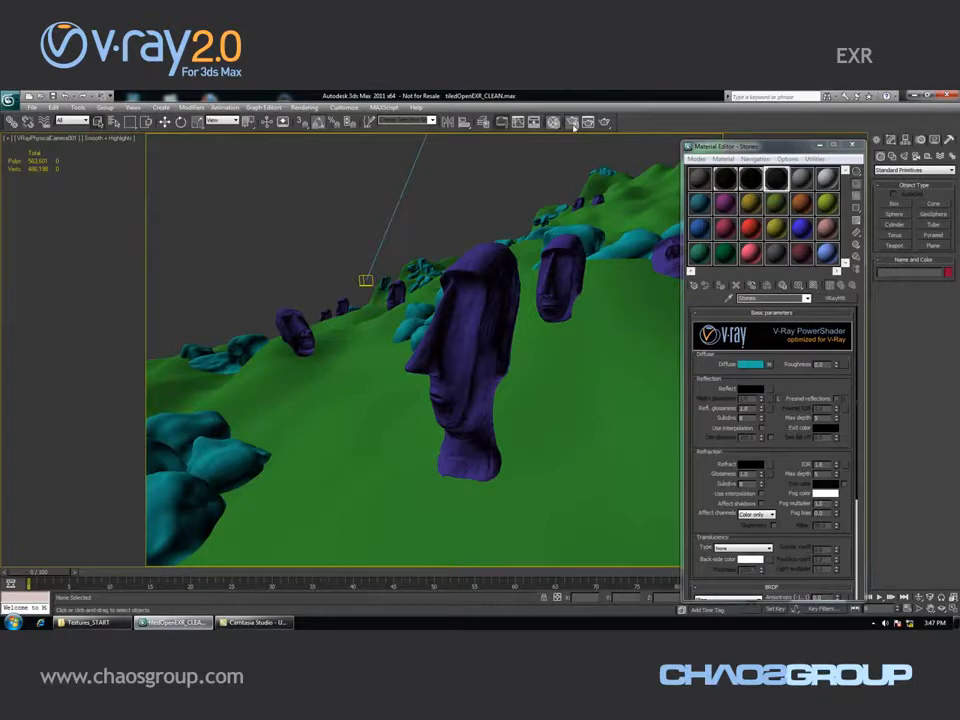
pyautogui.click(800, 123)
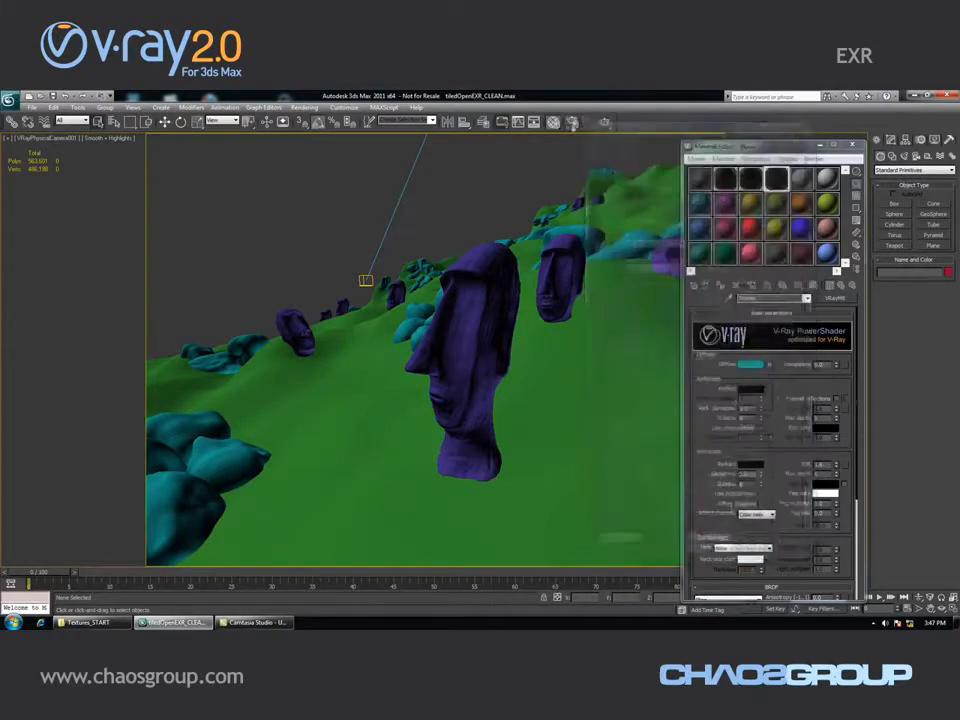
pyautogui.click(554, 123)
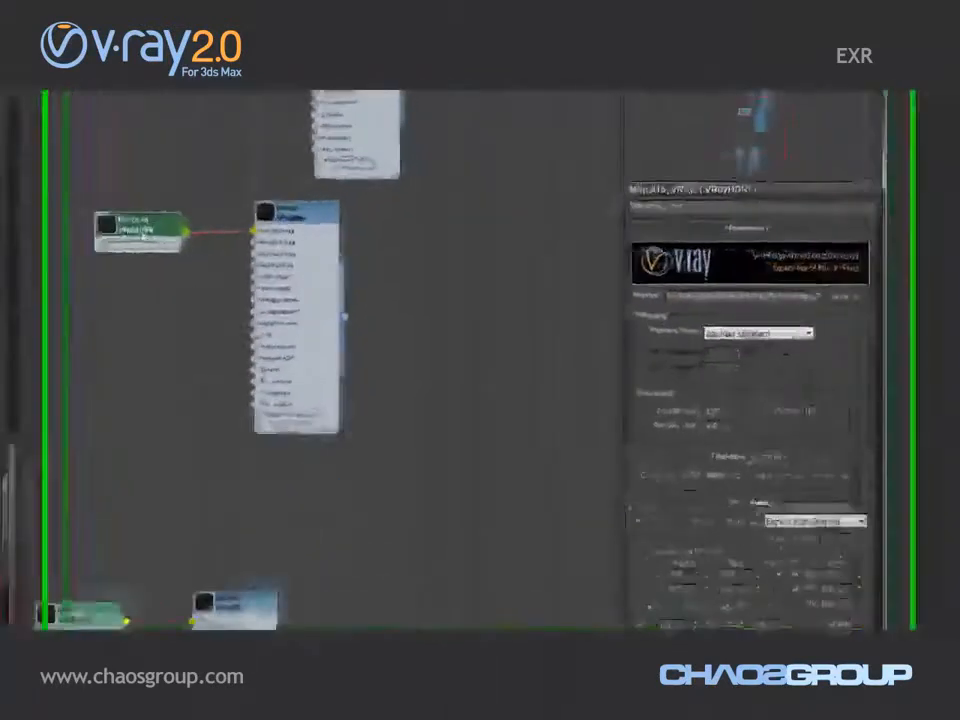
pyautogui.moveTo(820, 301); pyautogui.dragTo(862, 301)
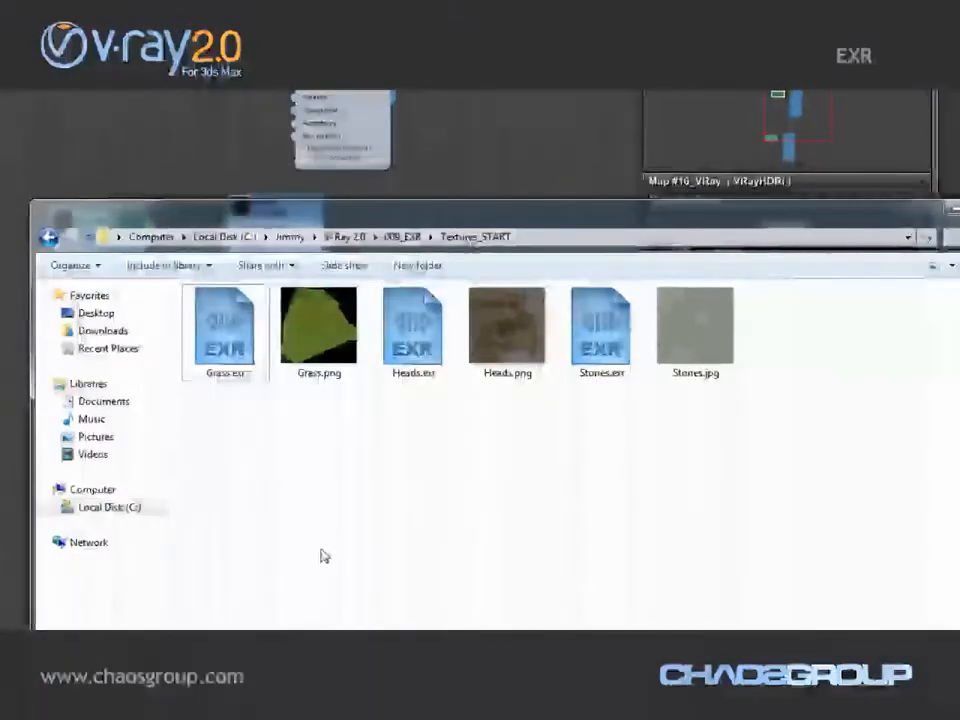
# Check the combined file size of Grass.exr, Heads.exr and Stones.exr in the Textures_START folder.
pyautogui.click(614, 334)
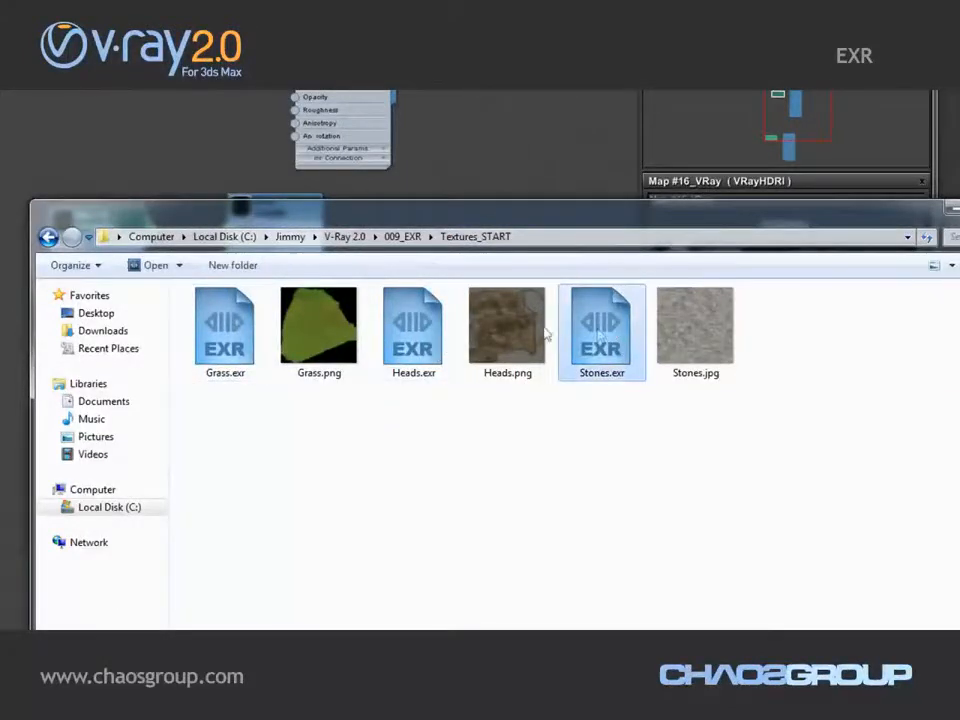
pyautogui.keyDown('ctrl'); pyautogui.click(420, 326); pyautogui.keyUp('ctrl')
pyautogui.keyDown('ctrl'); pyautogui.click(224, 326); pyautogui.keyUp('ctrl')
pyautogui.rightClick(230, 332)
pyautogui.click(290, 558)
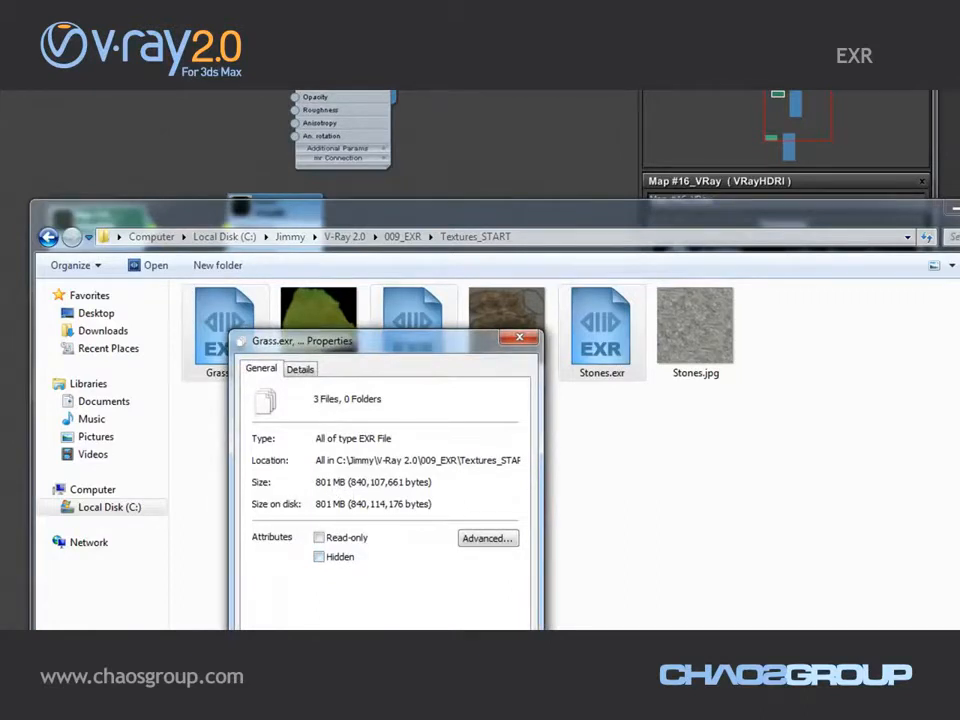
pyautogui.press('Escape')
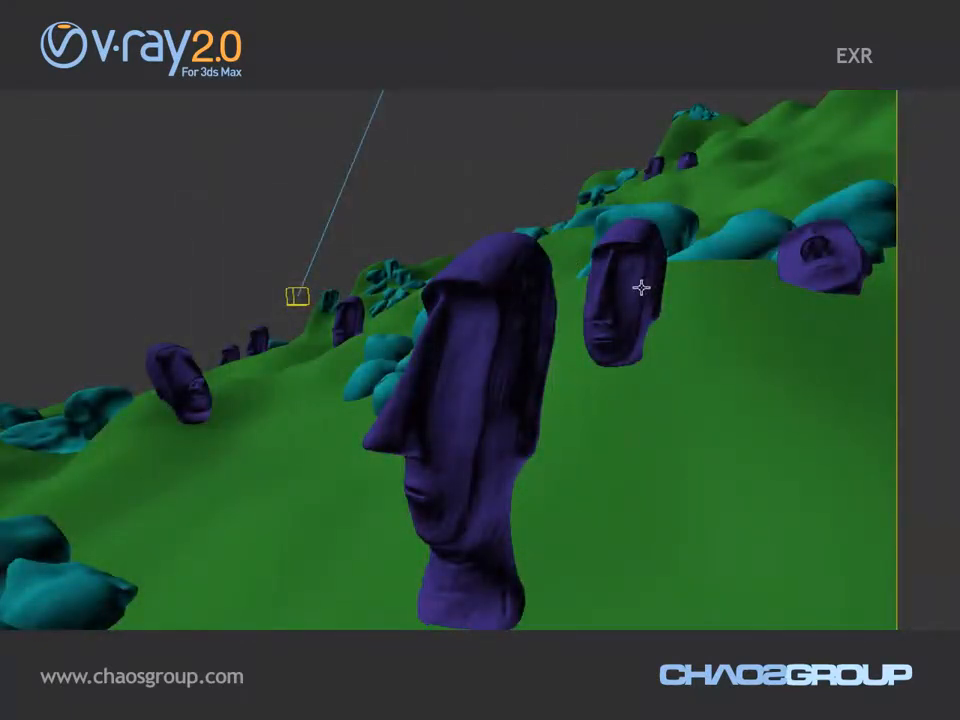
# Render the camera view of the stone heads scene in the V-Ray frame buffer.
pyautogui.hotkey('shift', 'q')
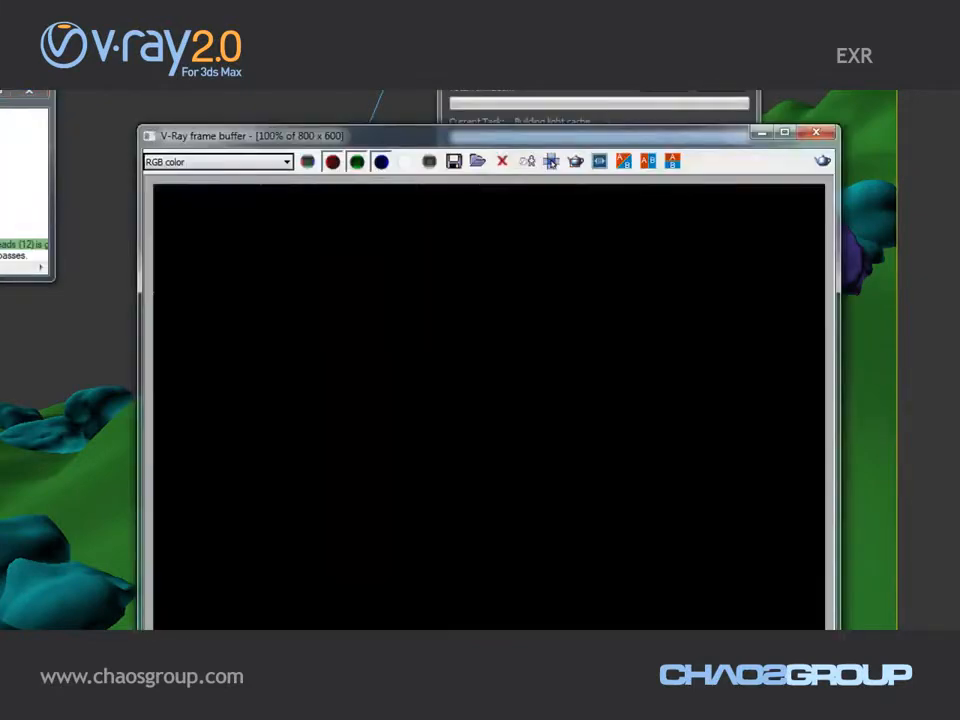